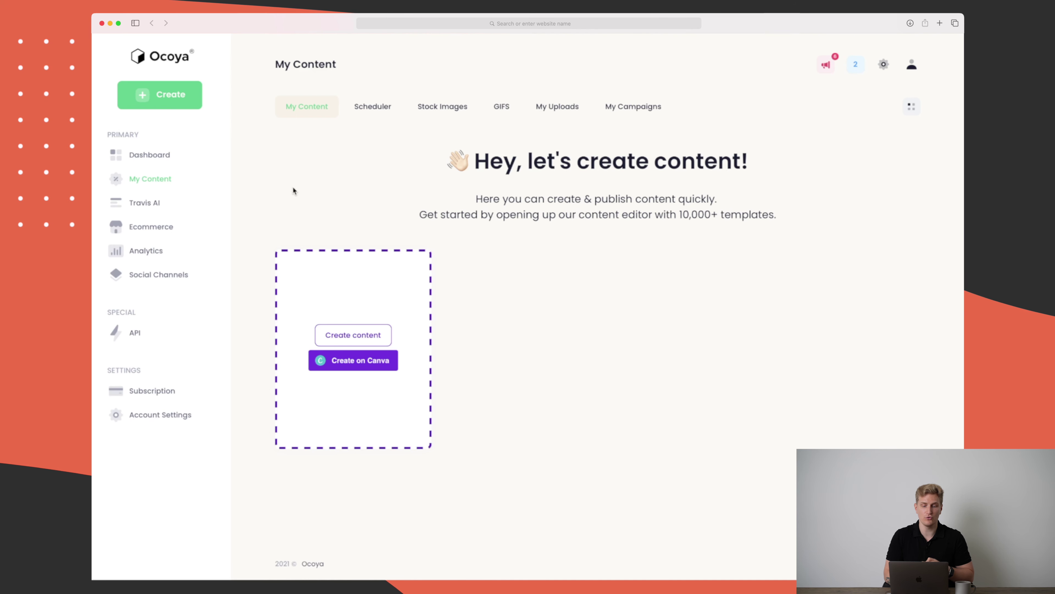
Create new content on a blank 1080x1920 Instagram Story canvas
{"action": "left_click", "coordinate": [349, 335]}
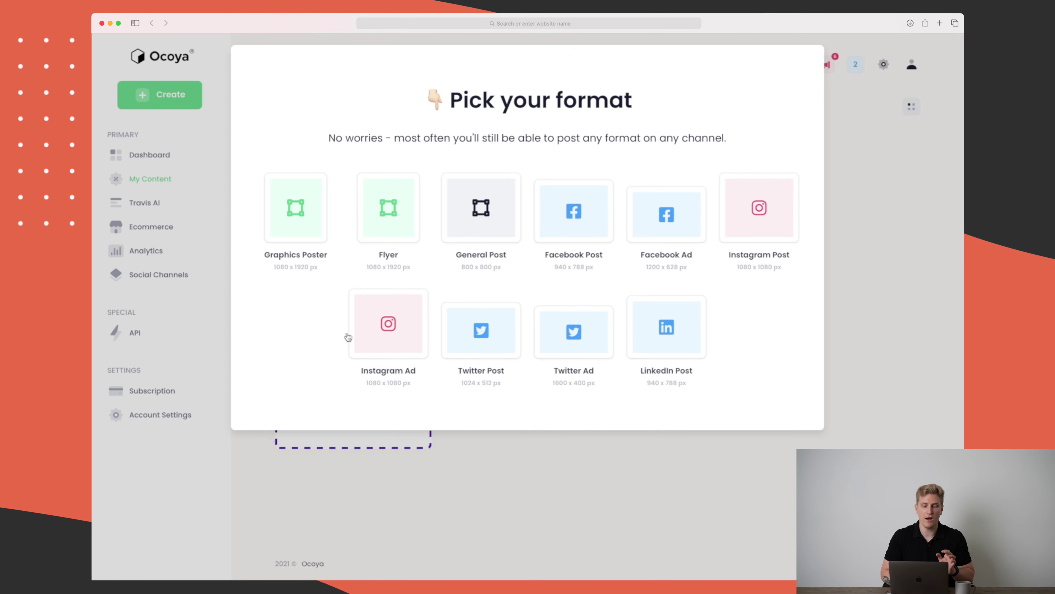
{"action": "left_click", "coordinate": [395, 215]}
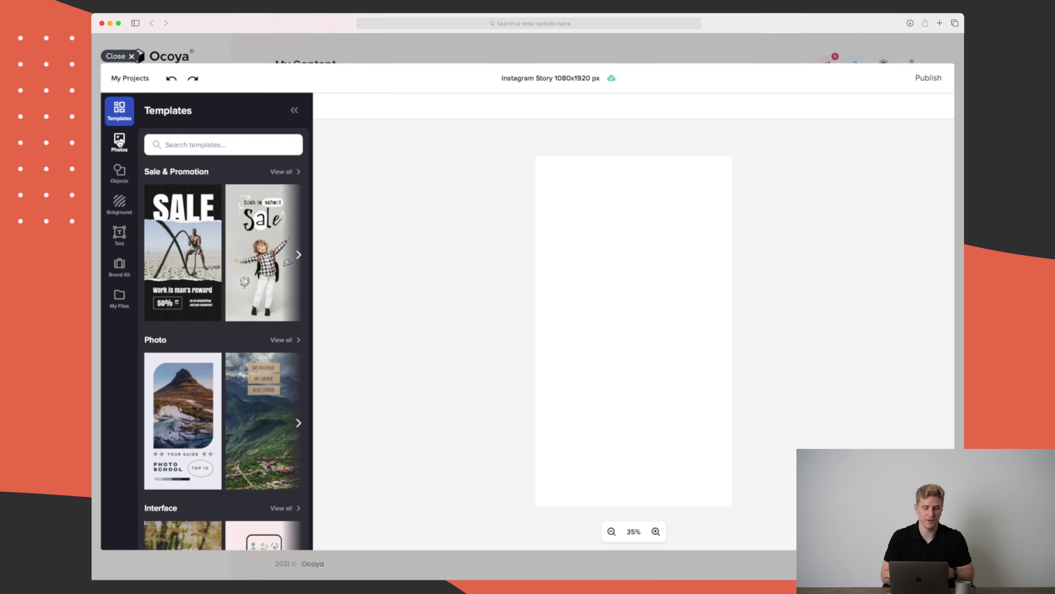
Scroll the Templates panel and apply the Autumn countdown template to the canvas
{"action": "scroll", "coordinate": [193, 293], "scroll_direction": "down", "scroll_amount": 5}
{"action": "scroll", "coordinate": [193, 292], "scroll_direction": "down", "scroll_amount": 1}
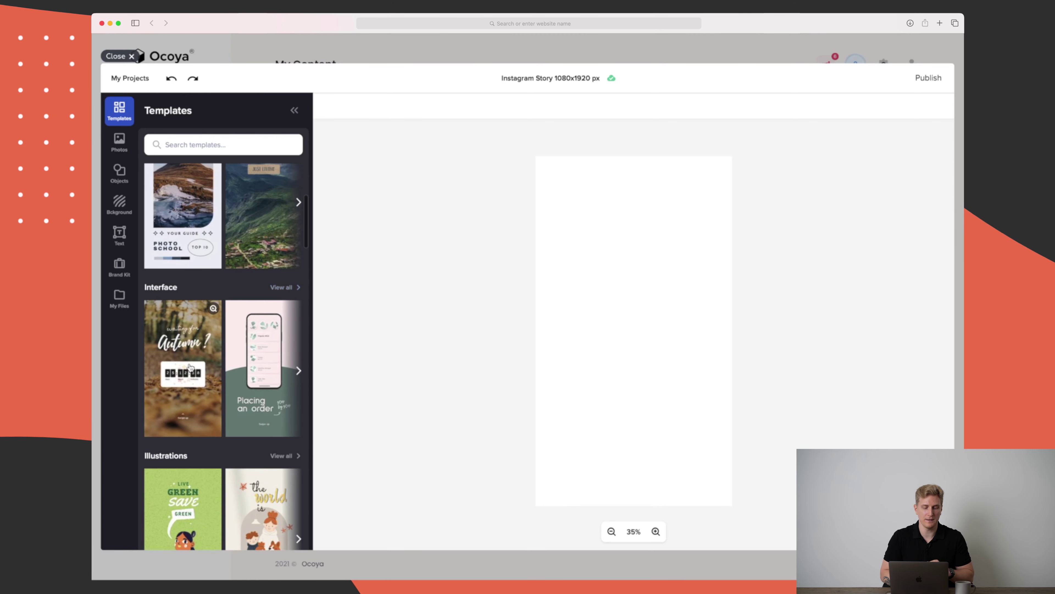
{"action": "left_click", "coordinate": [191, 366]}
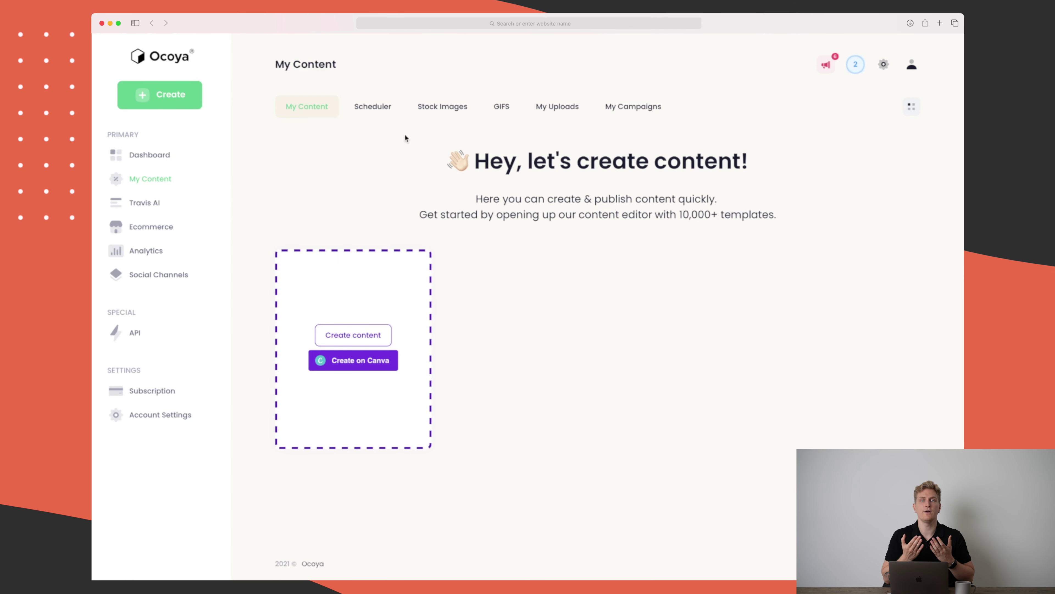
View the weekly Post Scheduler calendar and start a new scheduled post, reaching the format picker
{"action": "left_click", "coordinate": [379, 114]}
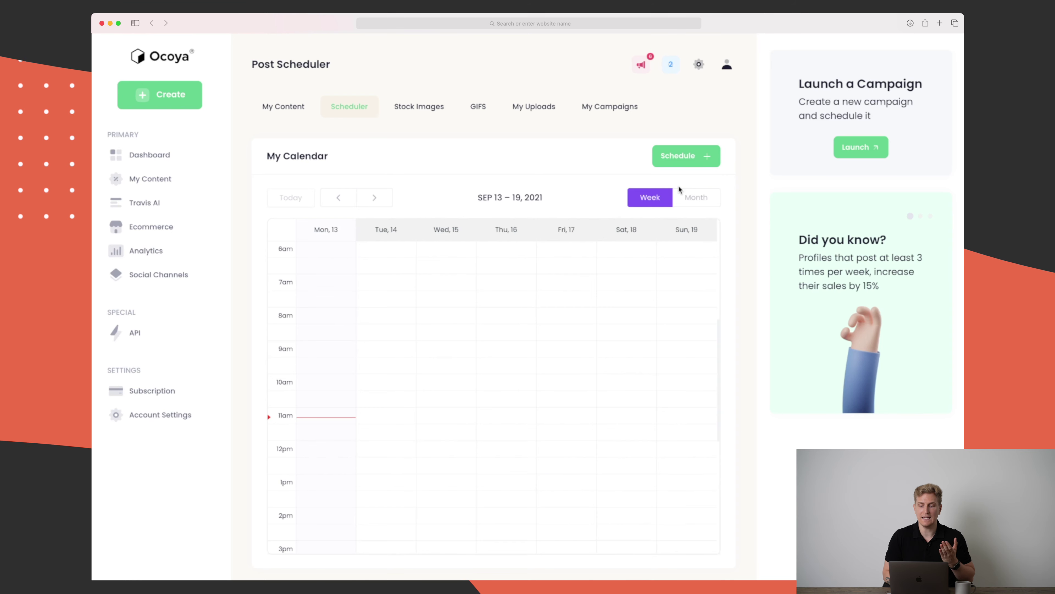
{"action": "left_click", "coordinate": [701, 163]}
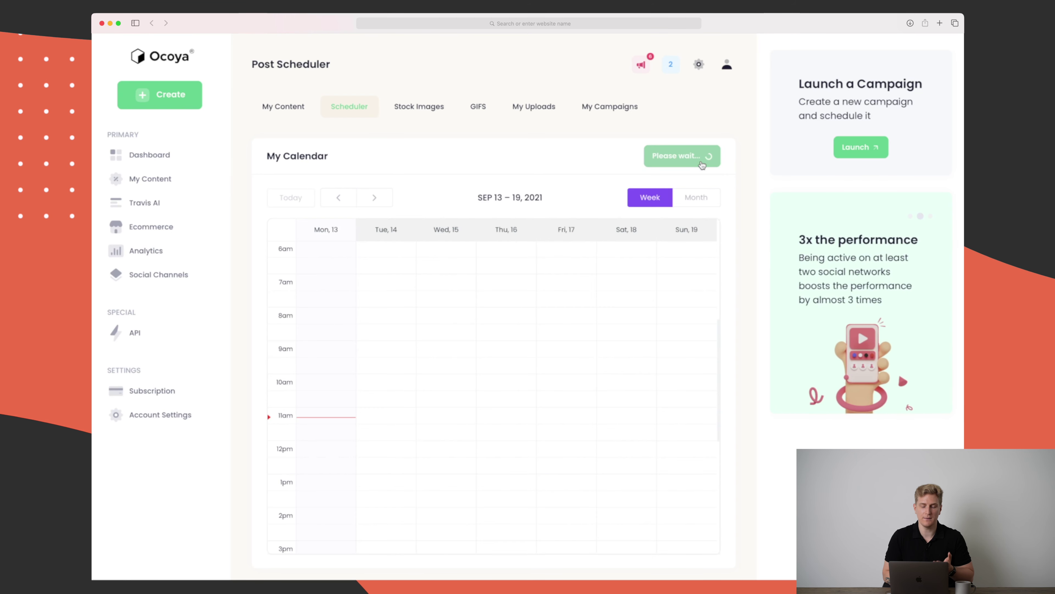
{"action": "left_click", "coordinate": [368, 335]}
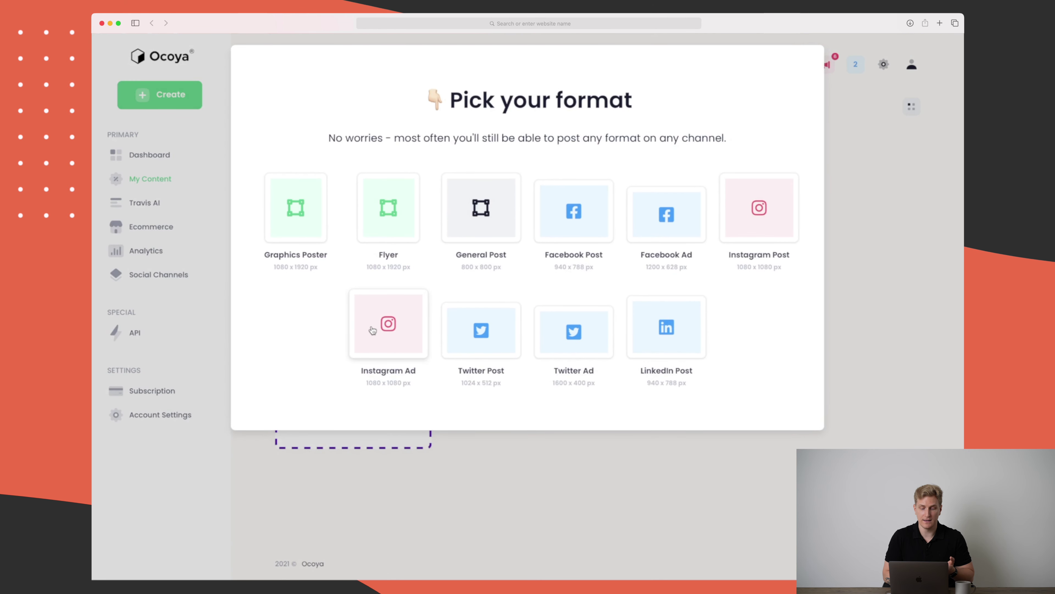
Pick the 1080x1080 Instagram Post format, try the teal Text template, then apply 'Hi I'm vegan'
{"action": "left_click", "coordinate": [755, 215]}
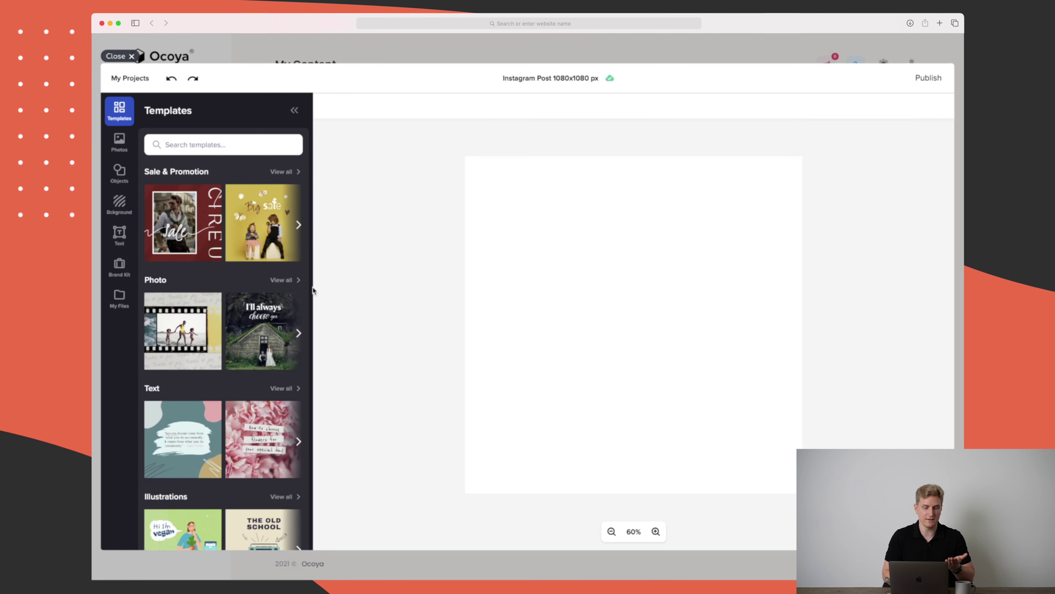
{"action": "scroll", "coordinate": [233, 294], "scroll_direction": "down", "scroll_amount": 3}
{"action": "scroll", "coordinate": [233, 295], "scroll_direction": "down", "scroll_amount": 5}
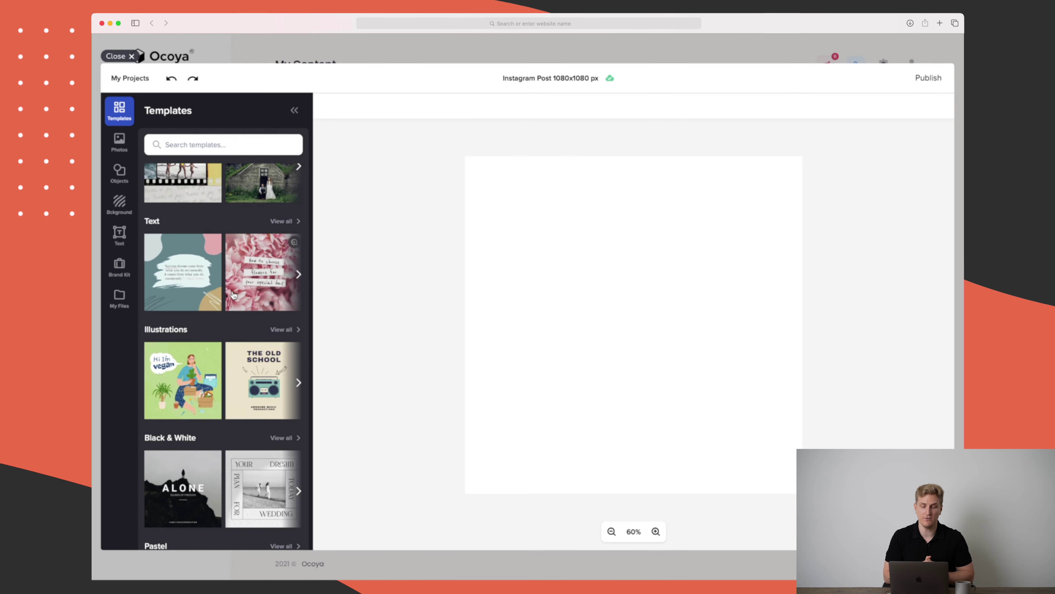
{"action": "left_click", "coordinate": [171, 274]}
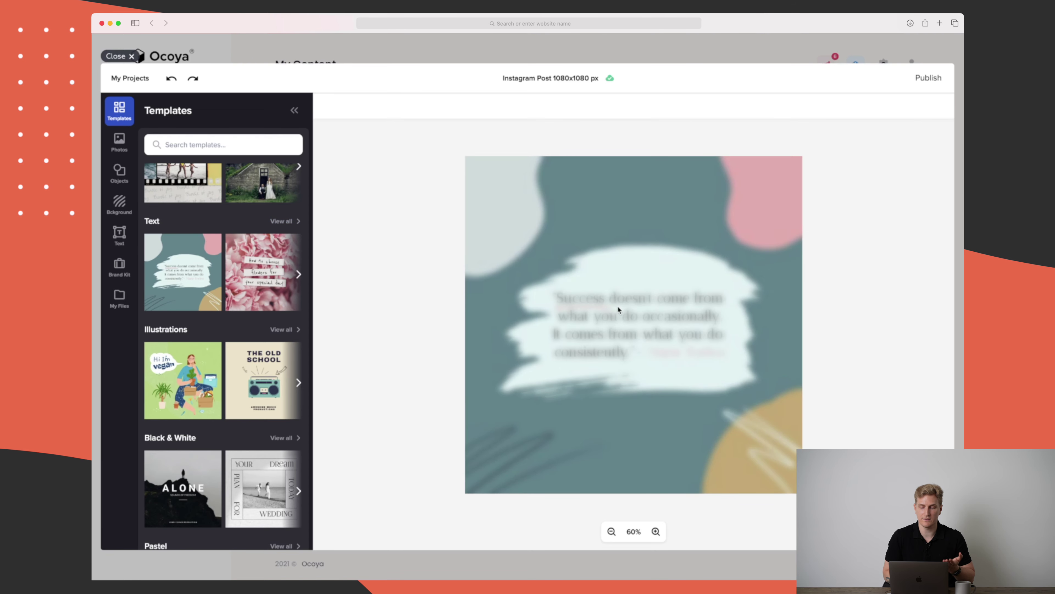
{"action": "left_click", "coordinate": [165, 387]}
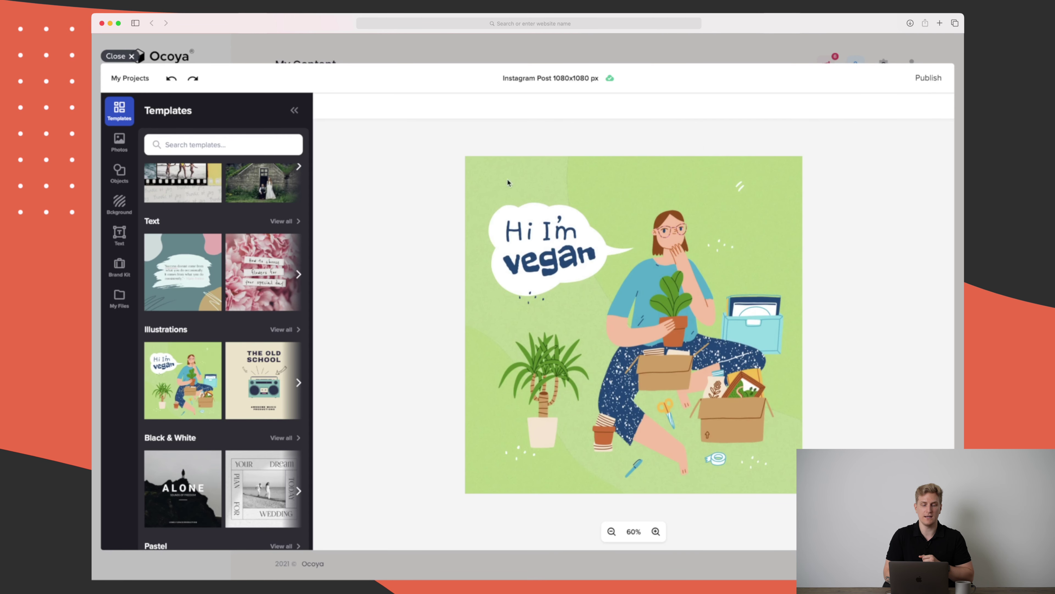
Browse the Photos and Objects libraries, then close the editor back to My Content
{"action": "left_click", "coordinate": [119, 144]}
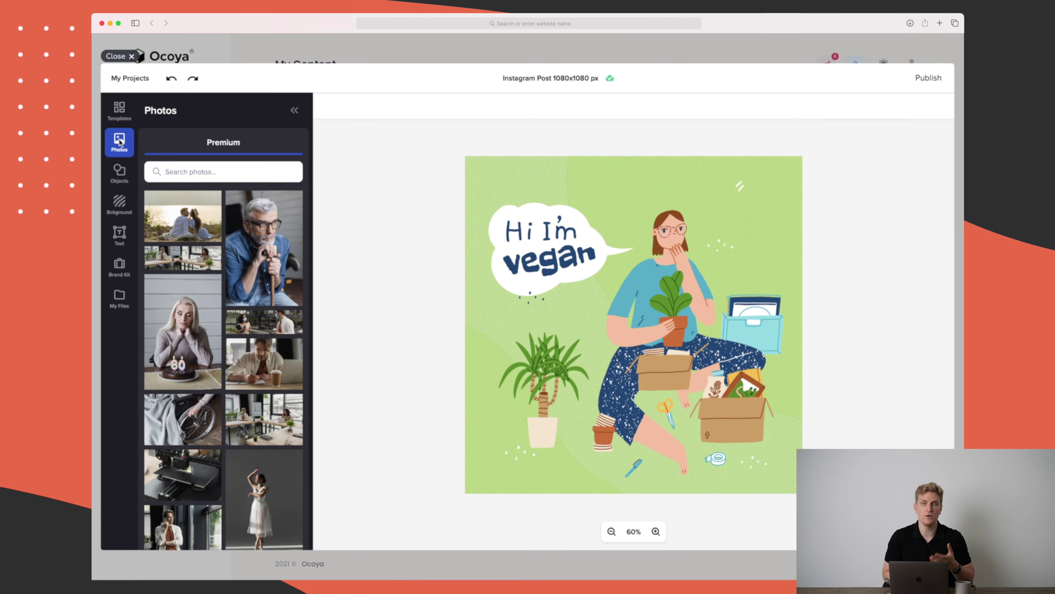
{"action": "left_click", "coordinate": [124, 170]}
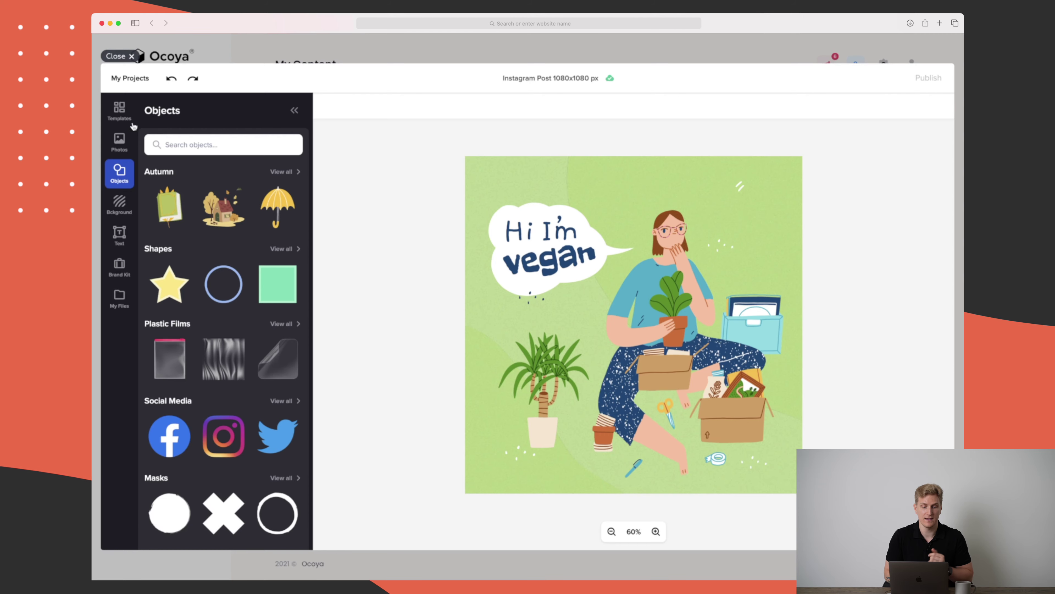
{"action": "left_click", "coordinate": [119, 56]}
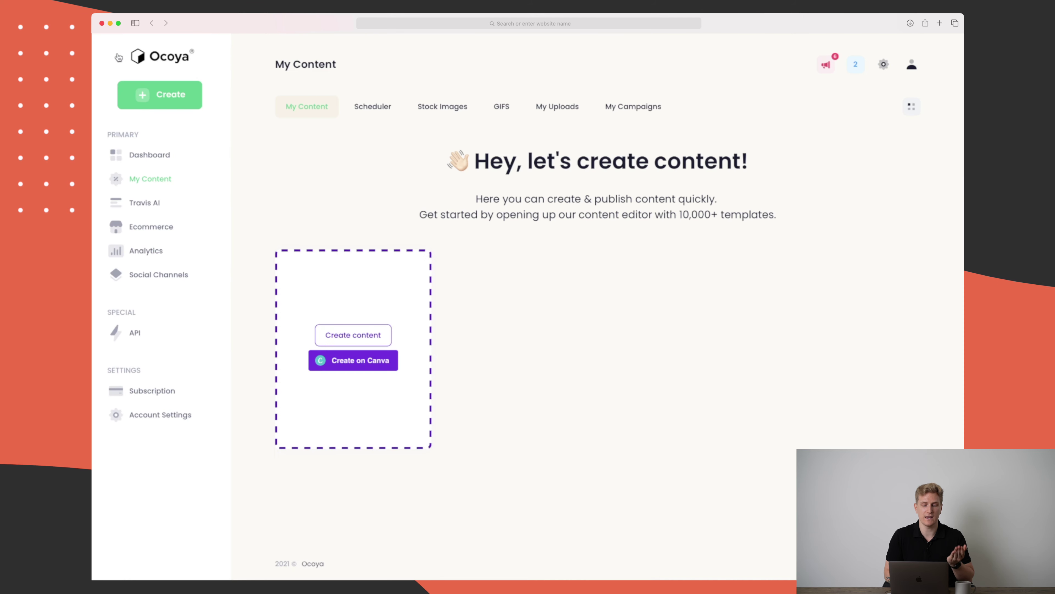
{"action": "left_click", "coordinate": [389, 368]}
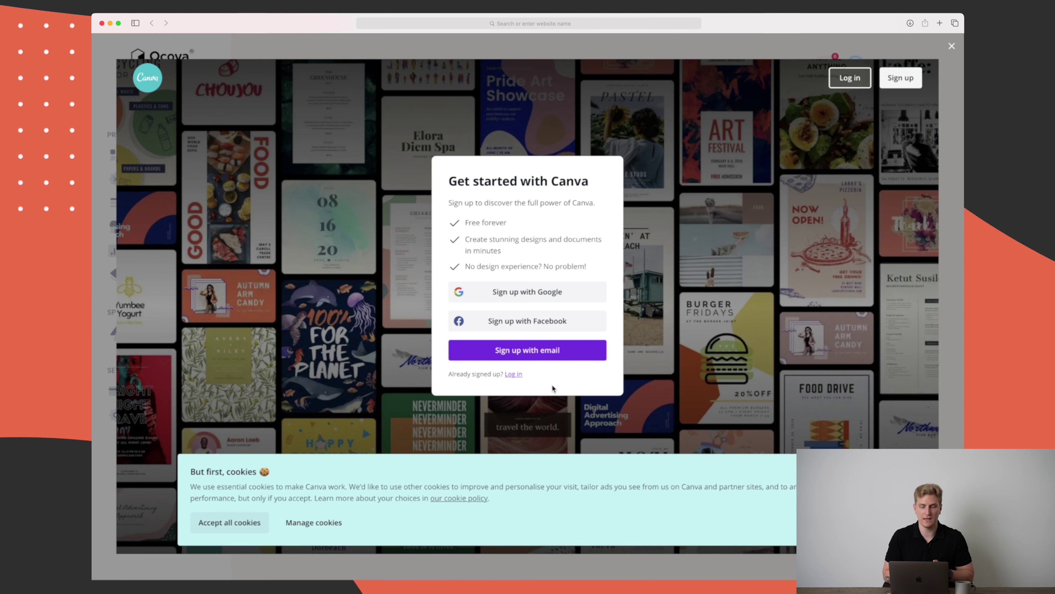
{"action": "left_click", "coordinate": [953, 47]}
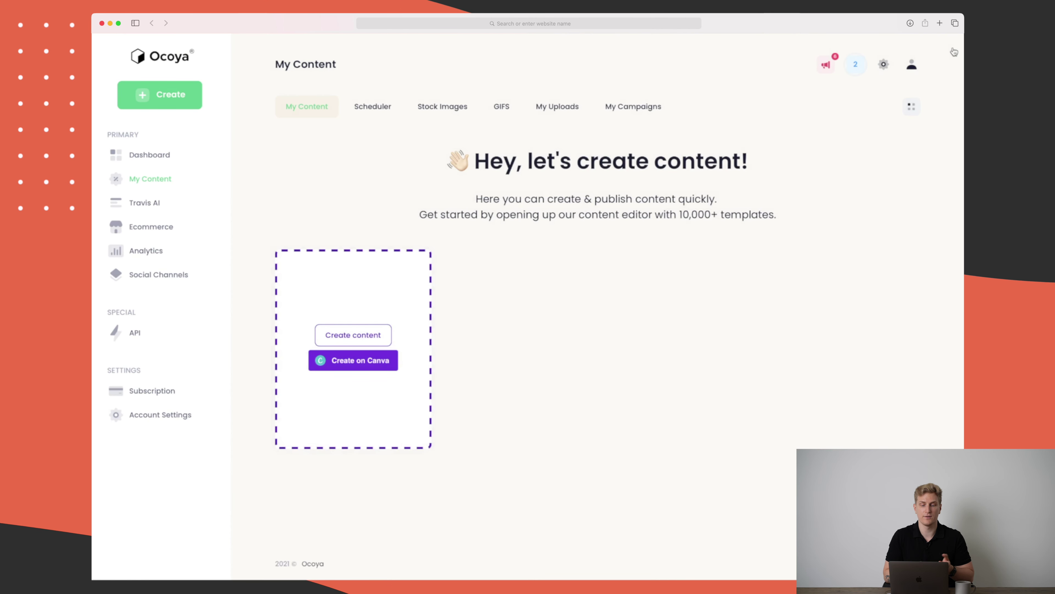
Show Stock Images from Unsplash.com and list the Pexels.com and Pixabay.com provider options
{"action": "left_click", "coordinate": [453, 112]}
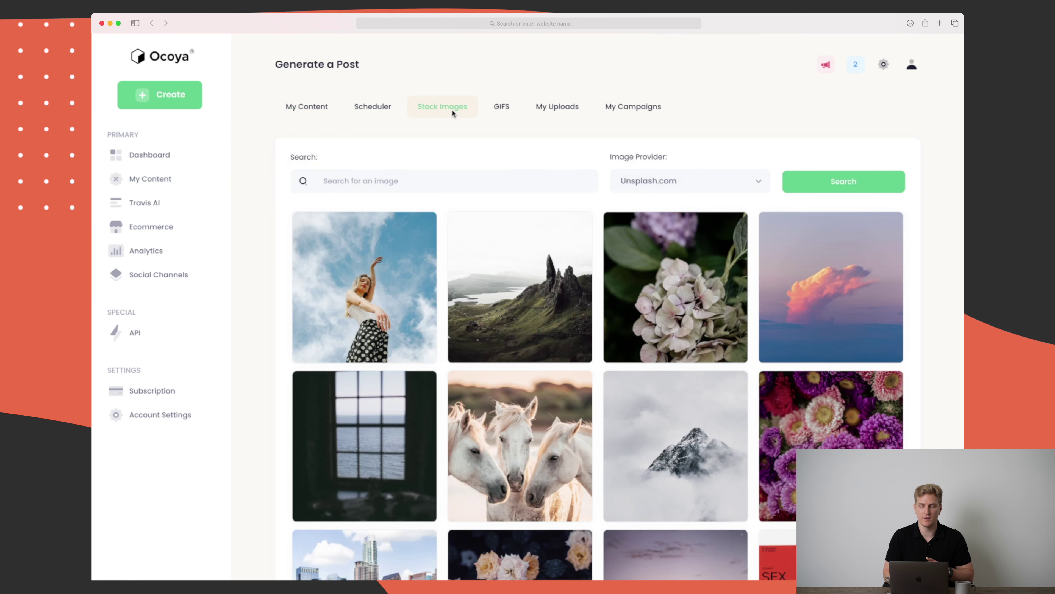
{"action": "scroll", "coordinate": [469, 184], "scroll_direction": "down", "scroll_amount": 1}
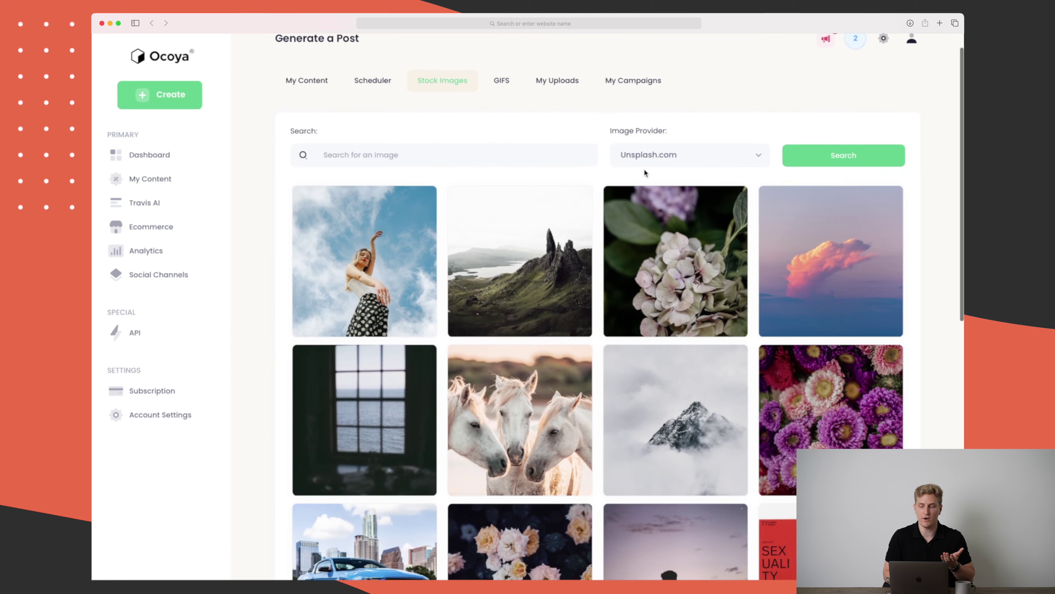
{"action": "left_click", "coordinate": [648, 160]}
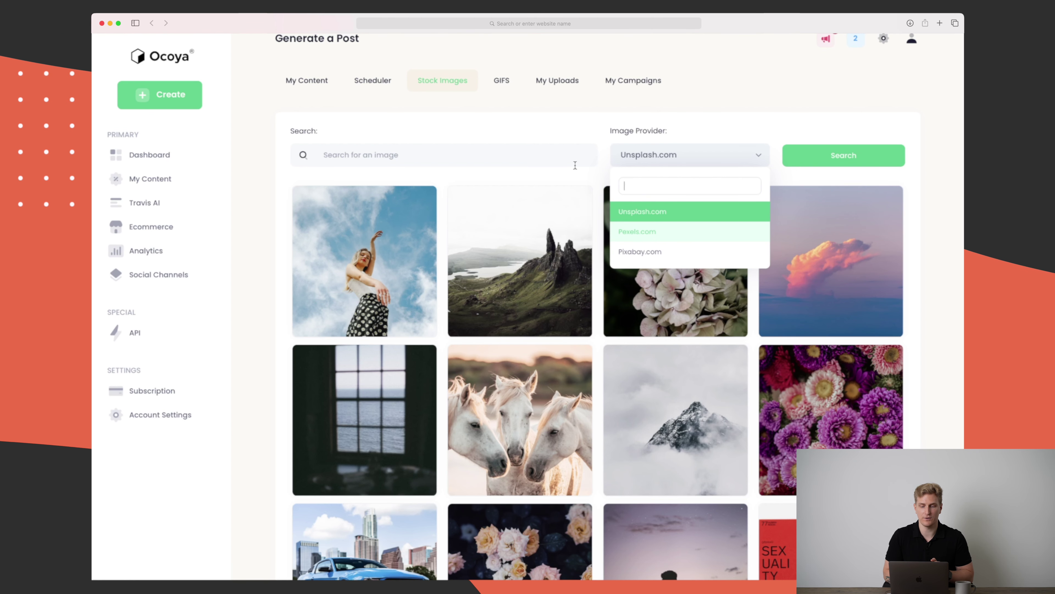
Create a post from the first GIPHY result, the blue Ganesh Chaturthi elephant GIF
{"action": "left_click", "coordinate": [502, 85]}
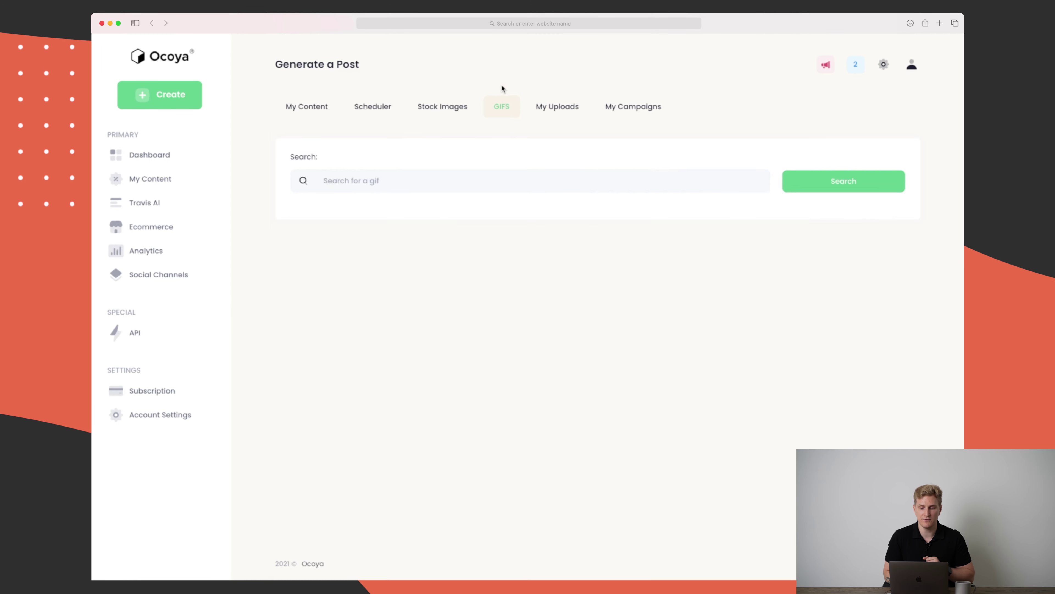
{"action": "scroll", "coordinate": [487, 221], "scroll_direction": "down", "scroll_amount": 3}
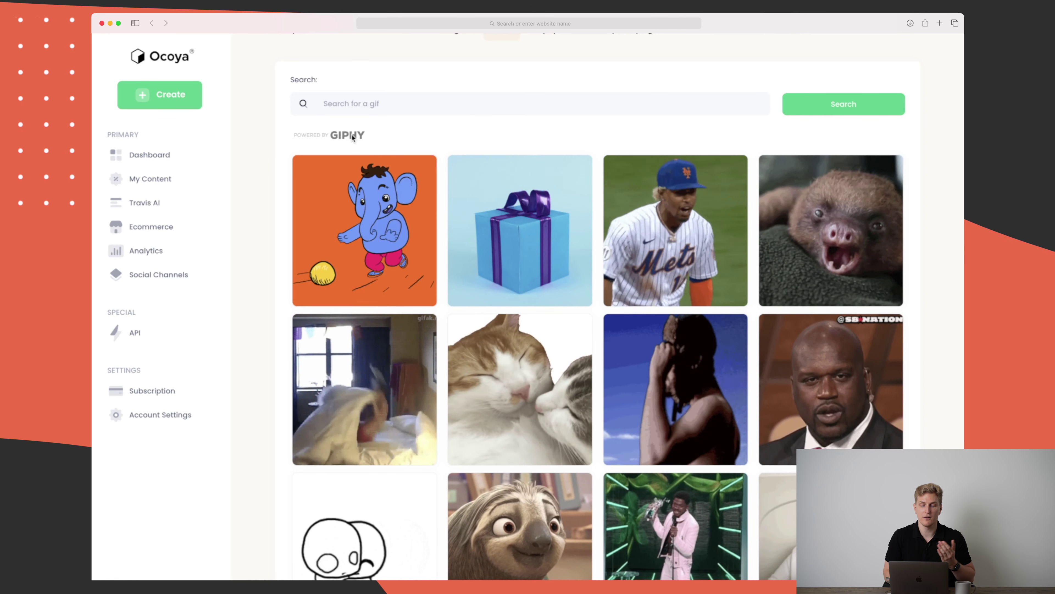
{"action": "scroll", "coordinate": [352, 136], "scroll_direction": "up", "scroll_amount": 3}
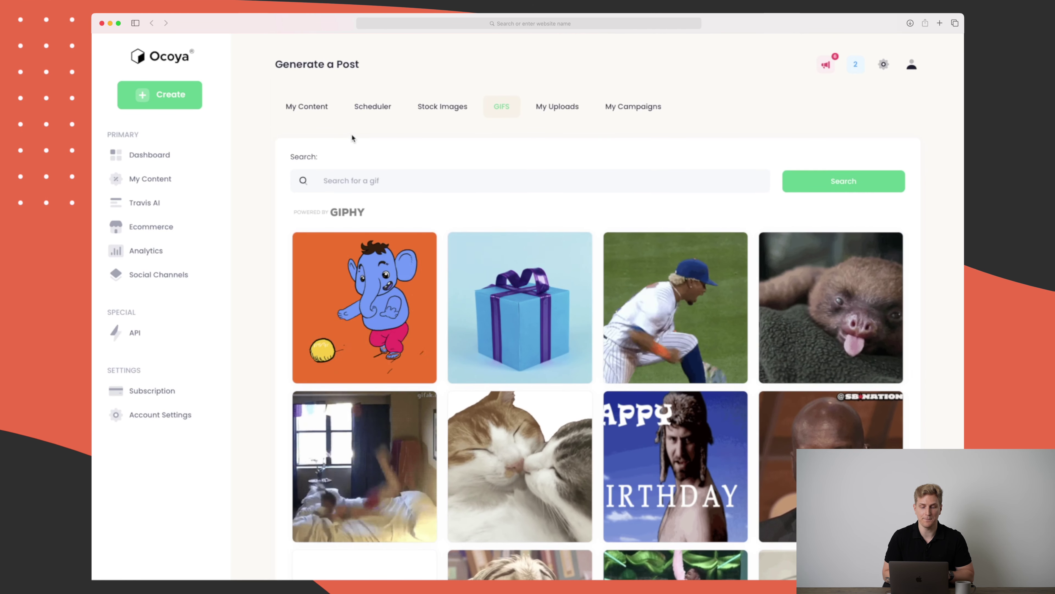
{"action": "mouse_move", "coordinate": [386, 321]}
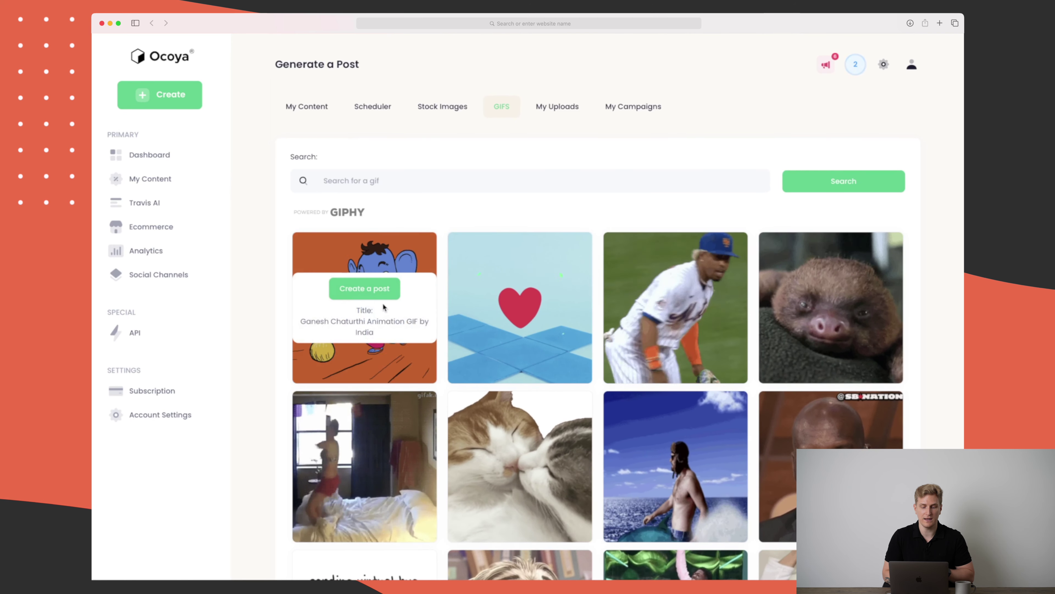
{"action": "left_click", "coordinate": [379, 292]}
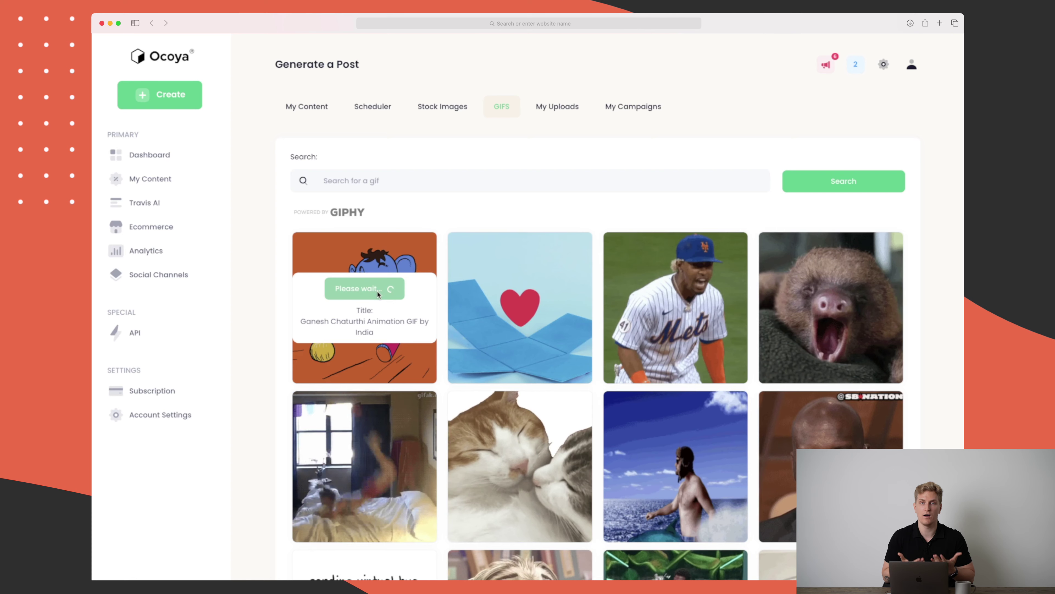
{"action": "mouse_move", "coordinate": [523, 308]}
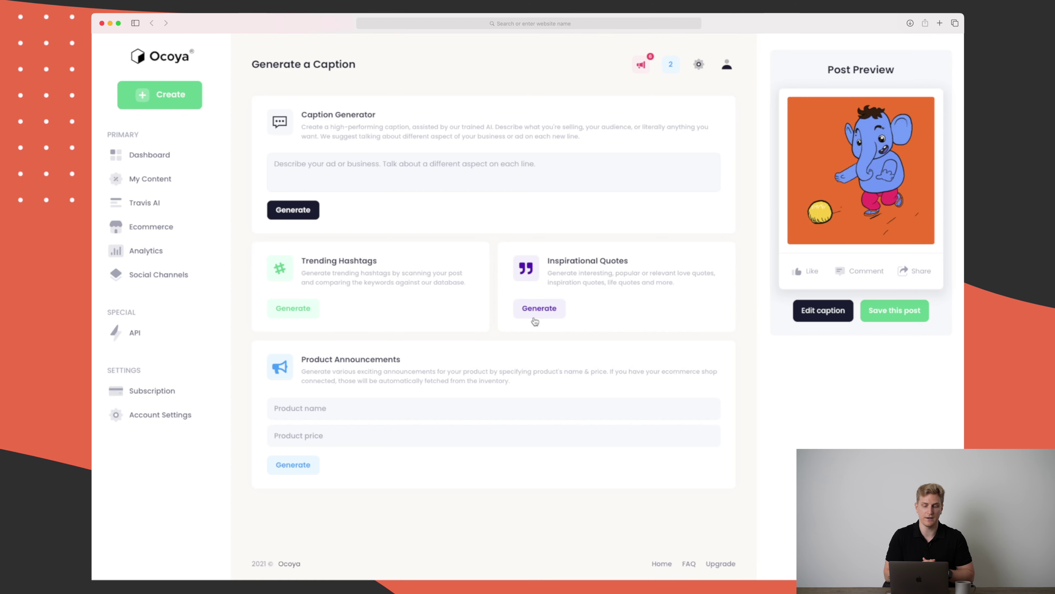
Generate a caption from 'Elephant running after a ball.' and add it beneath the GIF
{"action": "left_click", "coordinate": [444, 163]}
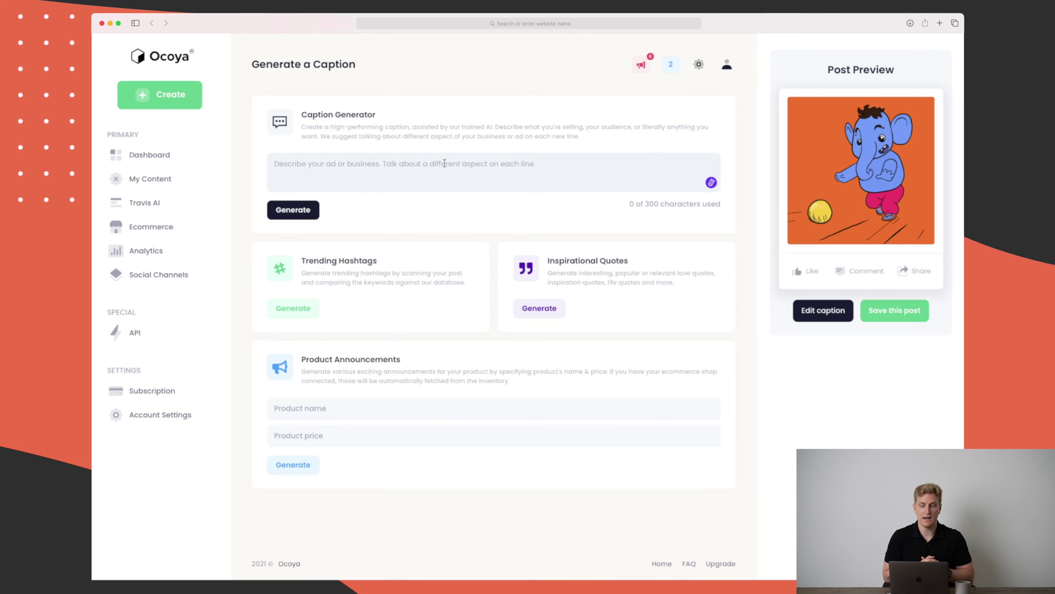
{"action": "type", "text": "Elephant running after a ball."}
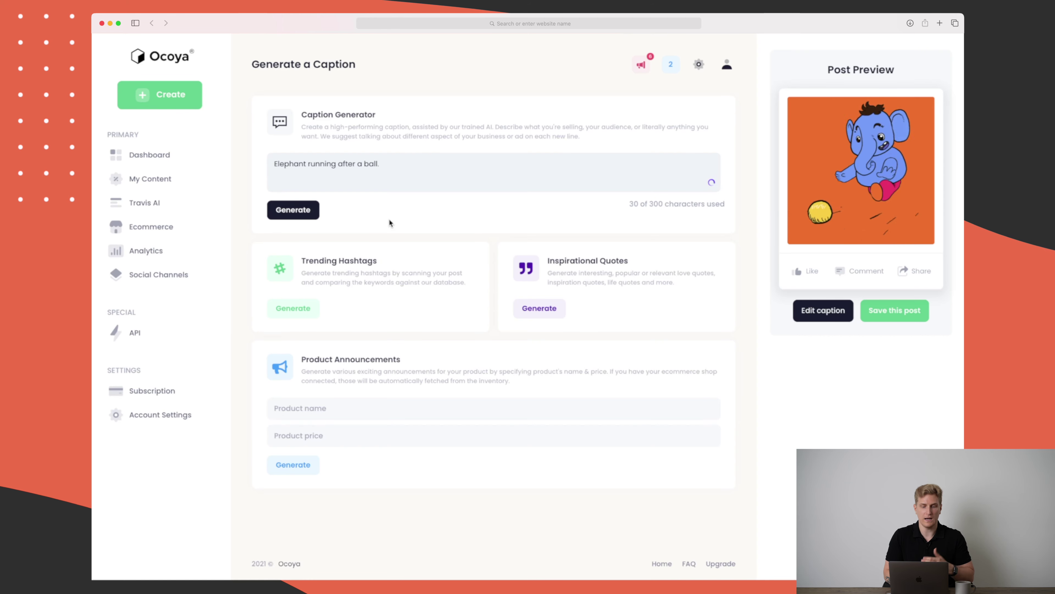
{"action": "left_click", "coordinate": [305, 208]}
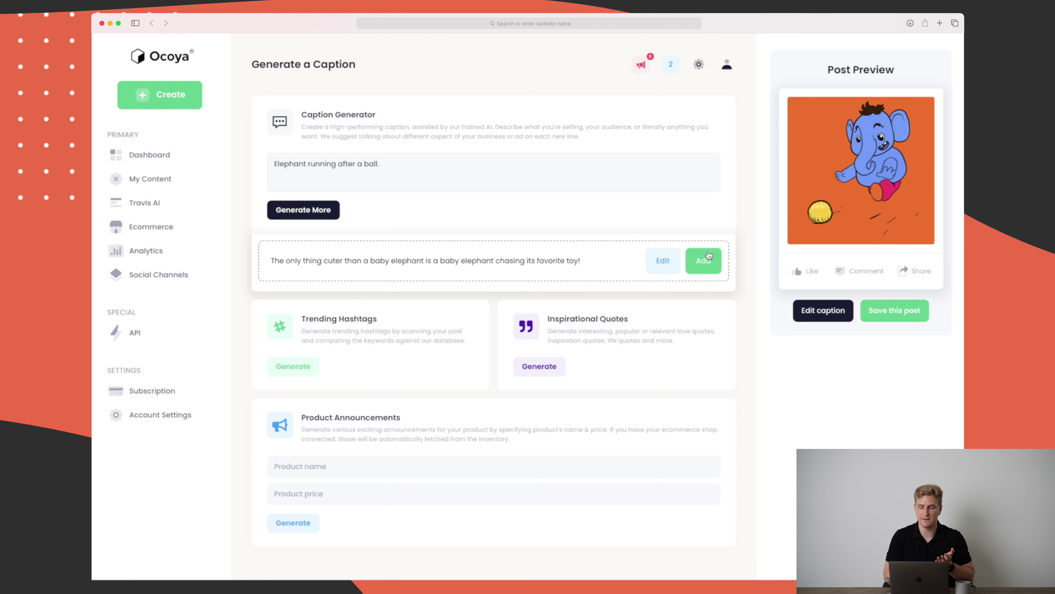
{"action": "left_click", "coordinate": [703, 261]}
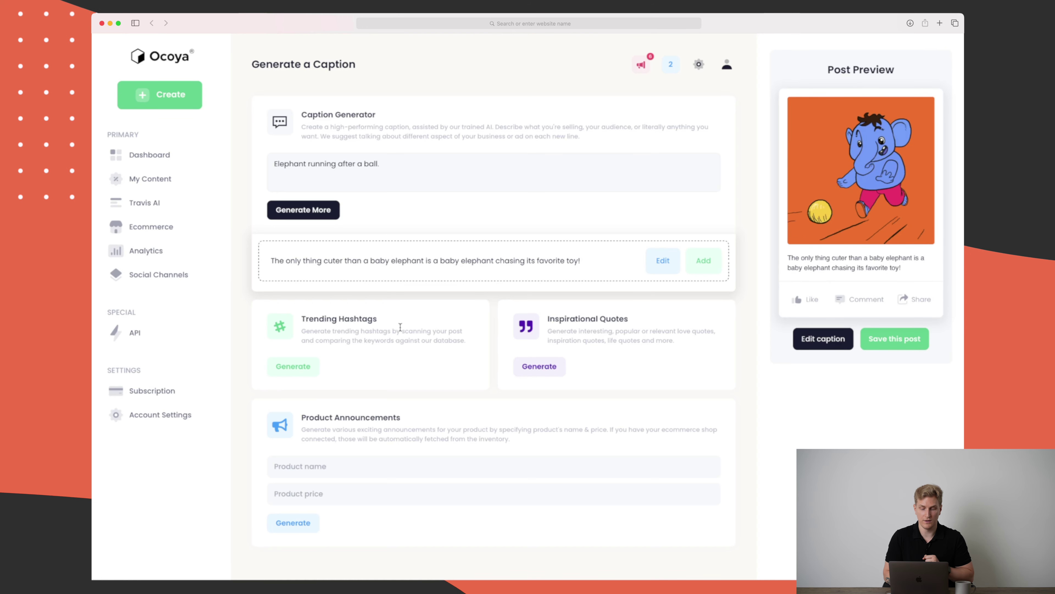
Generate trending hashtags like #cartoon, #art, #playing_sports and #happy for the elephant post
{"action": "scroll", "coordinate": [395, 330], "scroll_direction": "down", "scroll_amount": 1}
{"action": "left_click", "coordinate": [291, 347]}
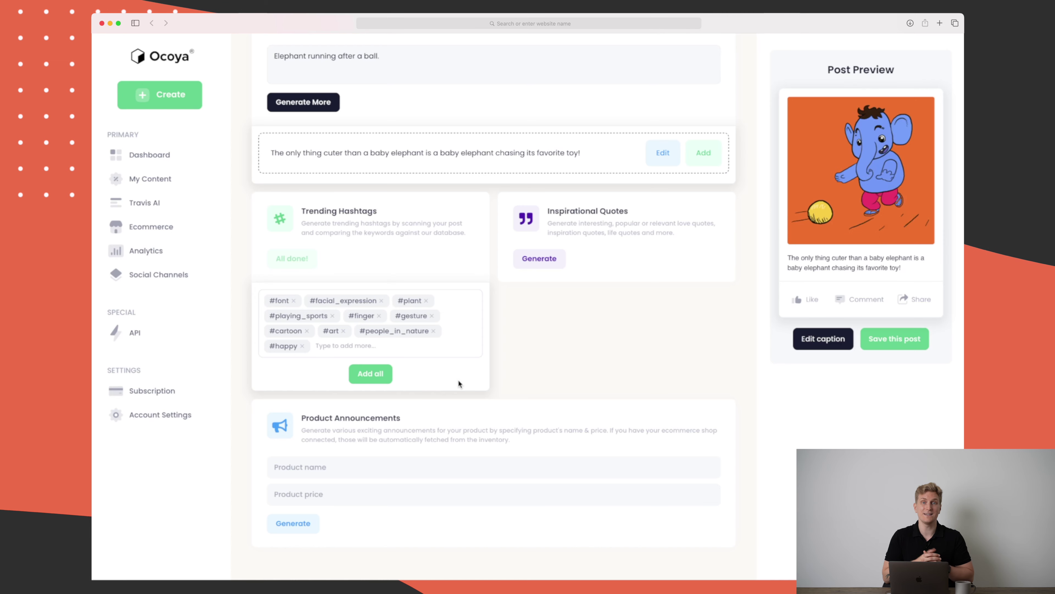
{"action": "scroll", "coordinate": [361, 288], "scroll_direction": "up", "scroll_amount": 3}
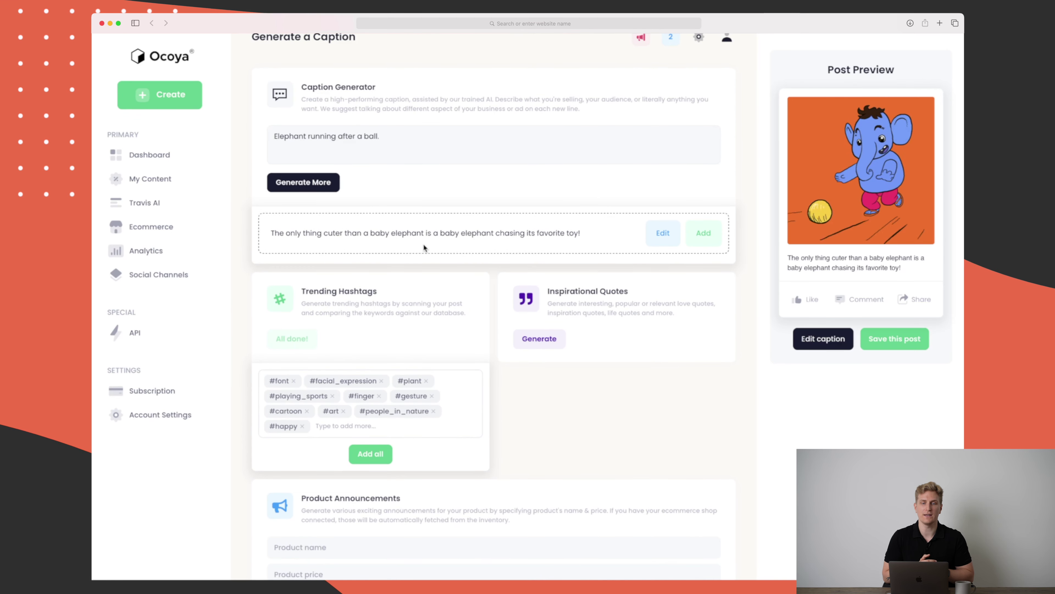
{"action": "scroll", "coordinate": [424, 246], "scroll_direction": "down", "scroll_amount": 3}
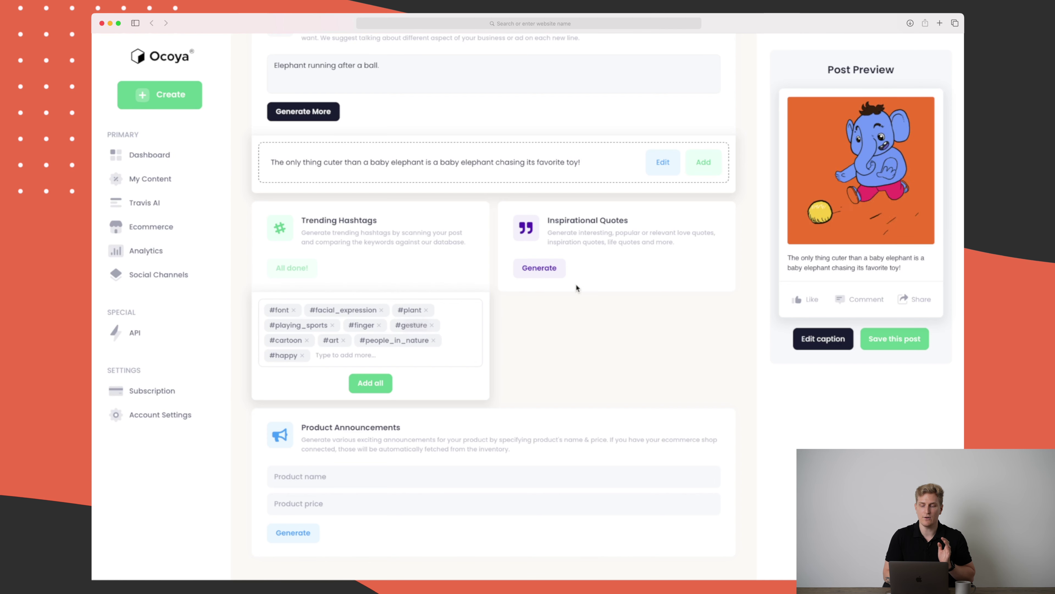
Generate five inspirational quotes, including 'Happiness lies in perspective.', and scroll through them
{"action": "left_click", "coordinate": [554, 270]}
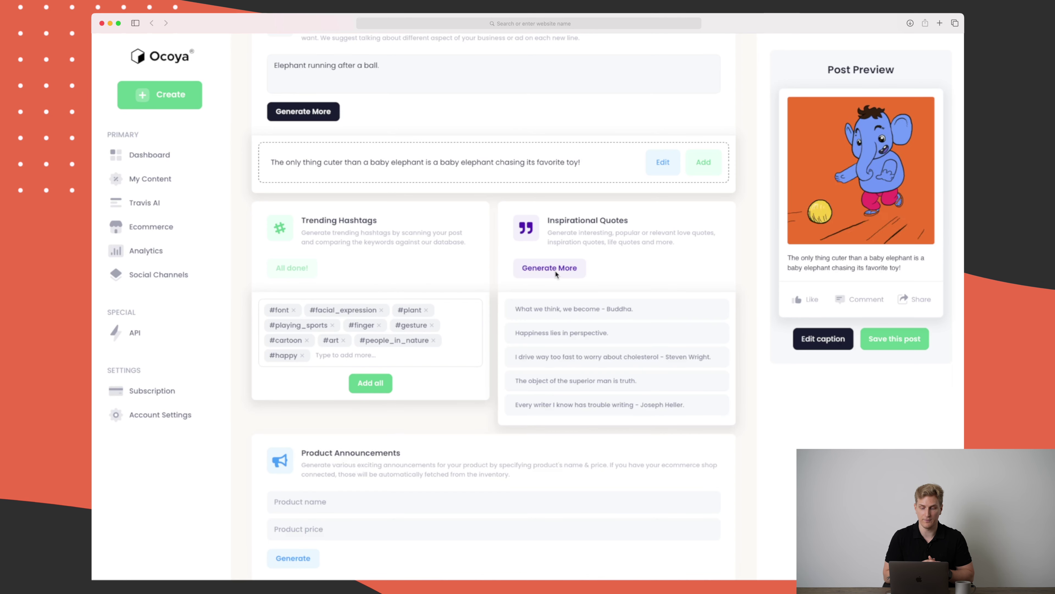
{"action": "scroll", "coordinate": [557, 271], "scroll_direction": "down", "scroll_amount": 2}
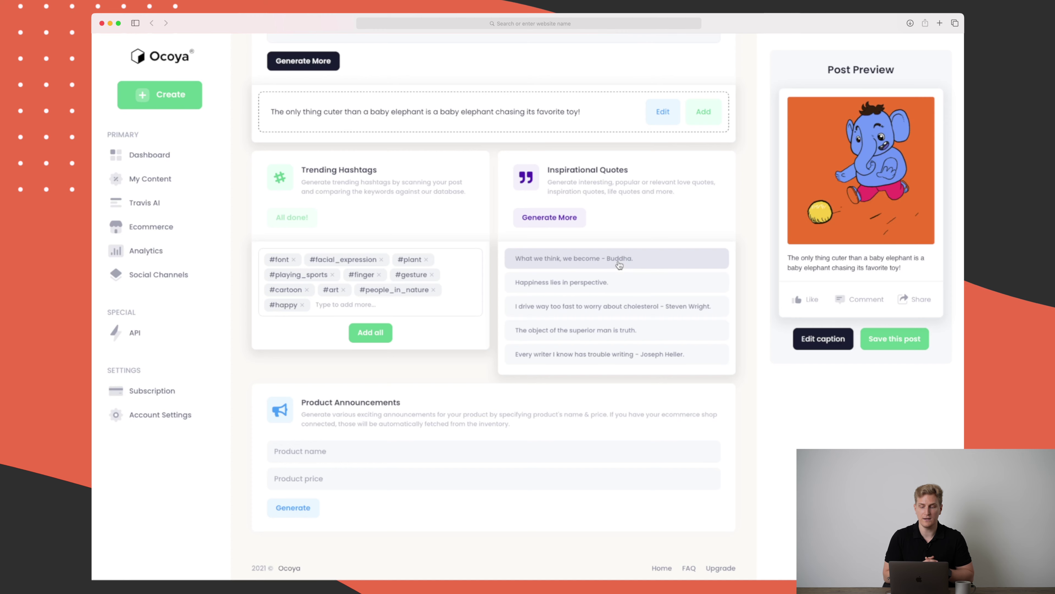
{"action": "scroll", "coordinate": [619, 265], "scroll_direction": "down", "scroll_amount": 1}
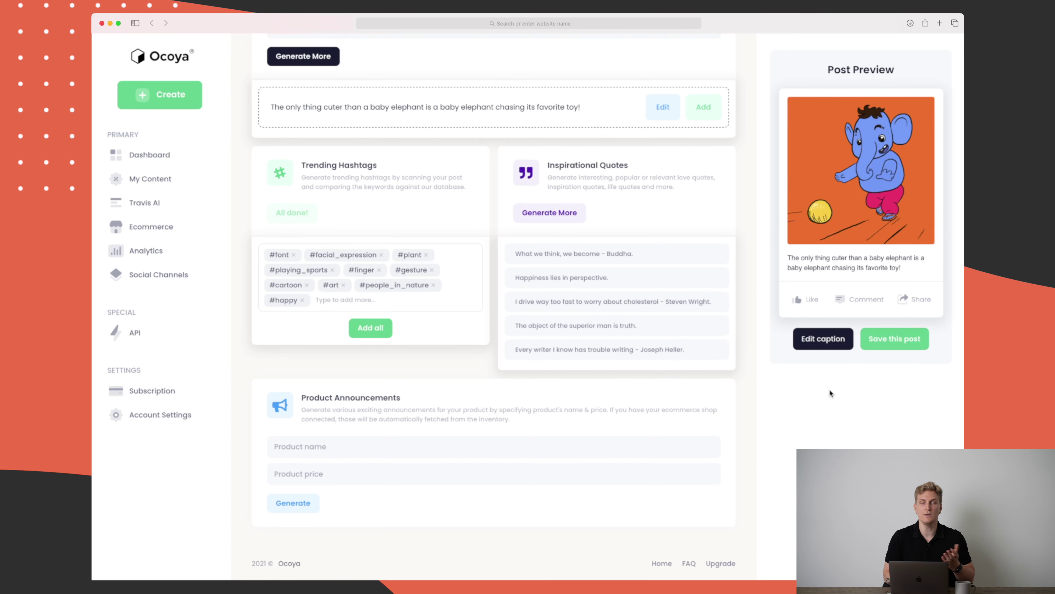
Save the elephant GIF post, check the My Uploads library, then go to Travis AI
{"action": "left_click", "coordinate": [912, 342]}
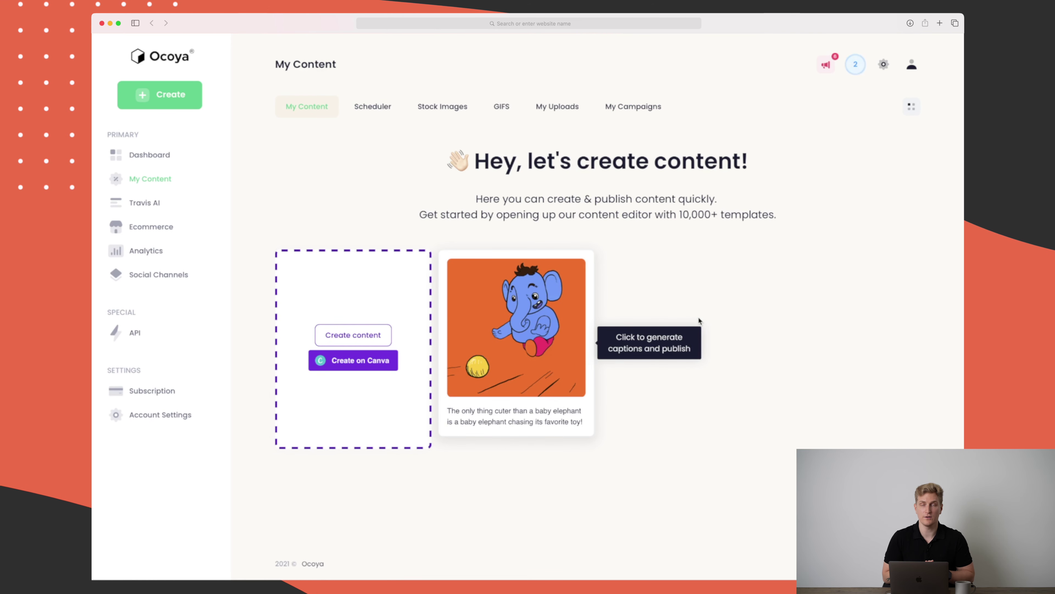
{"action": "left_click", "coordinate": [557, 106]}
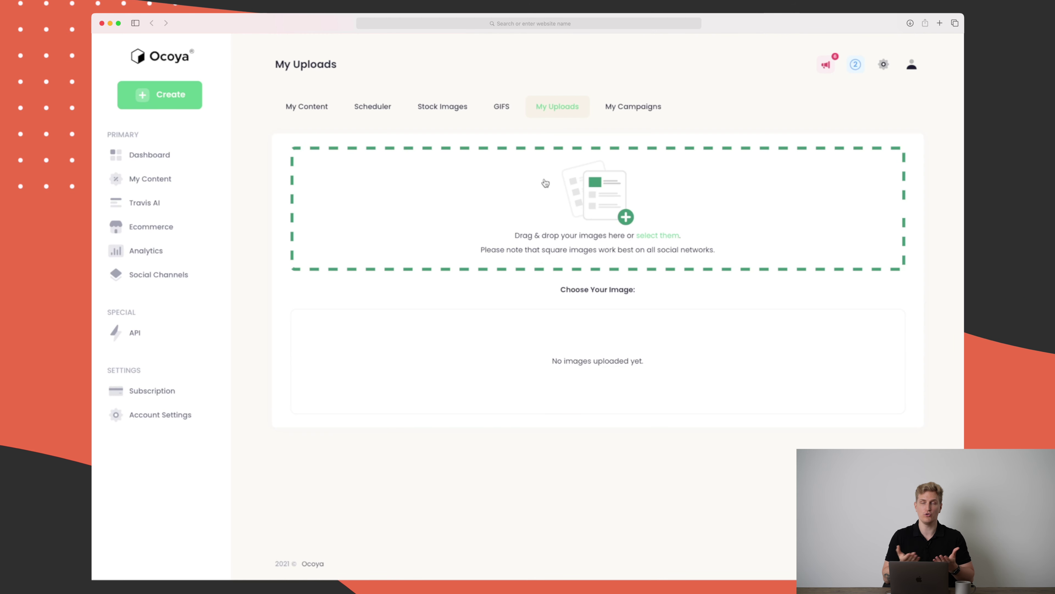
{"action": "left_click", "coordinate": [145, 202]}
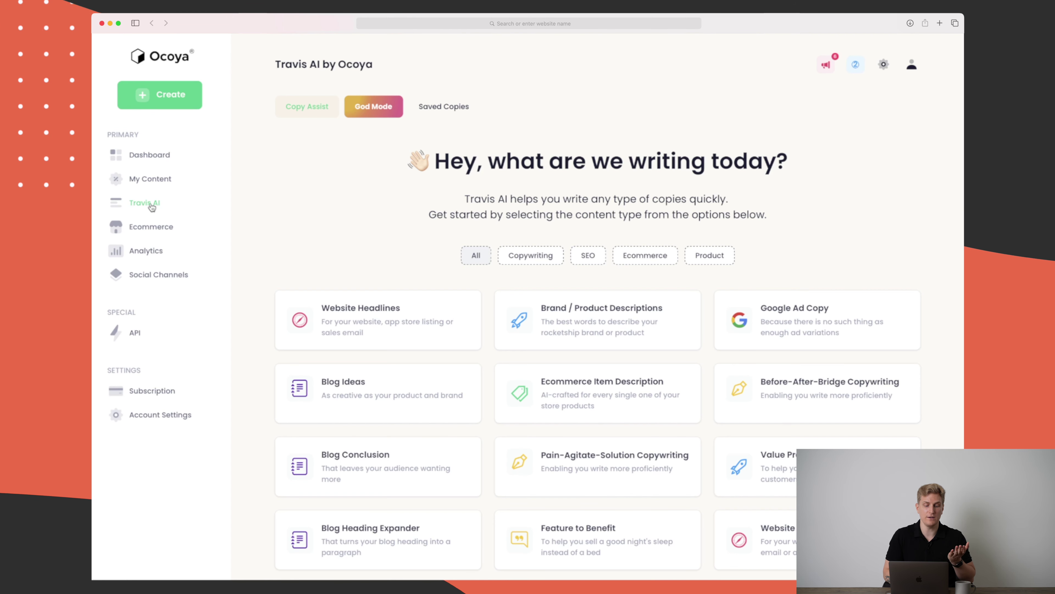
Scroll down through the Travis AI writing templates
{"action": "scroll", "coordinate": [290, 182], "scroll_direction": "down", "scroll_amount": 7}
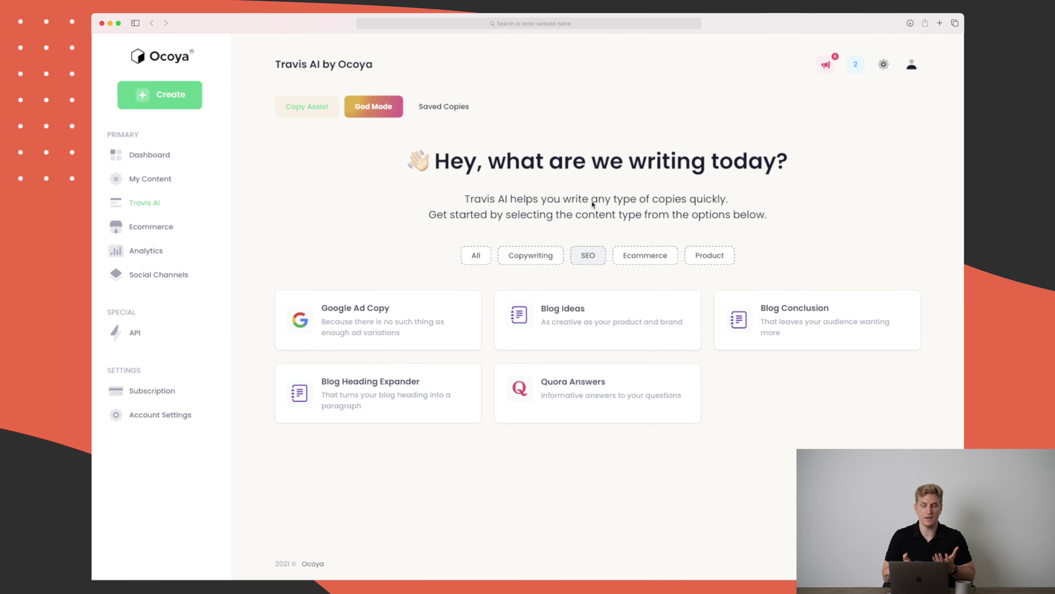
Open the Google Ad Copy template to write ads for Panta.ai
{"action": "left_click", "coordinate": [383, 311]}
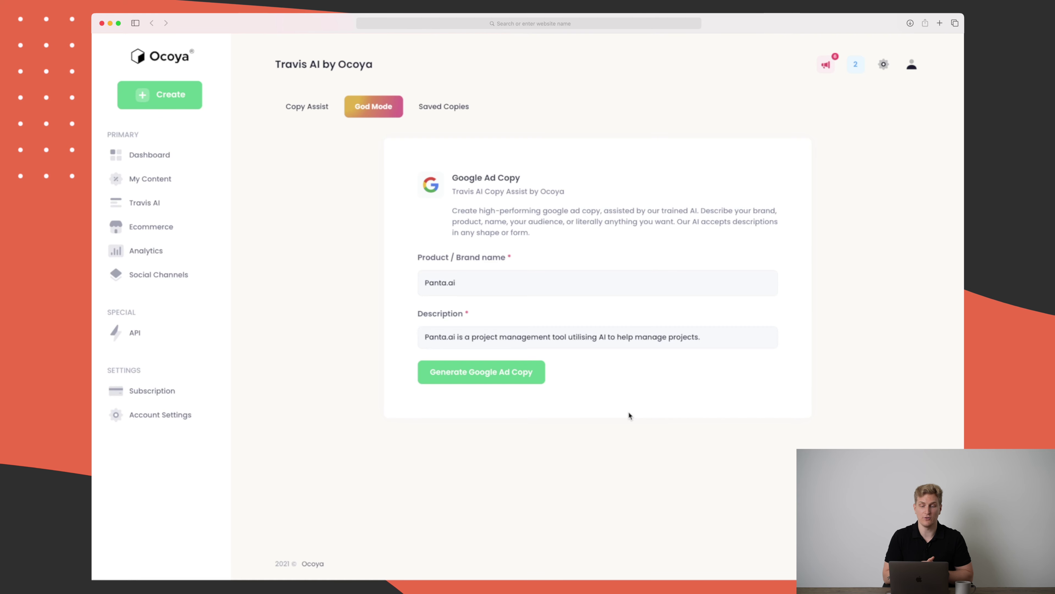
Generate Google ad copy for the Panta.ai project management tool
{"action": "left_click", "coordinate": [500, 376]}
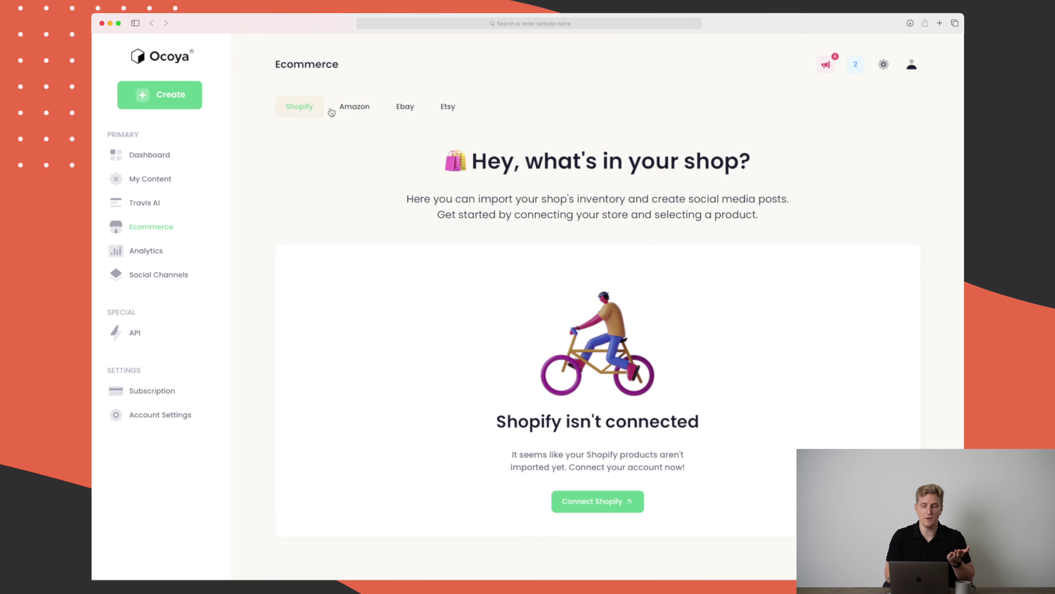
{"action": "left_click", "coordinate": [357, 111]}
{"action": "left_click", "coordinate": [403, 111]}
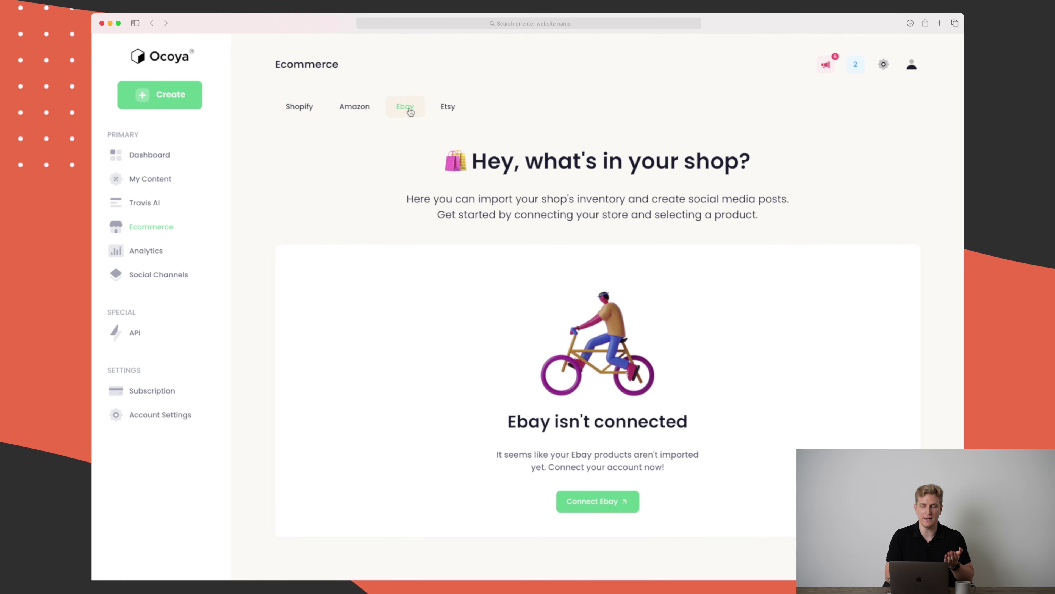
{"action": "left_click", "coordinate": [441, 111]}
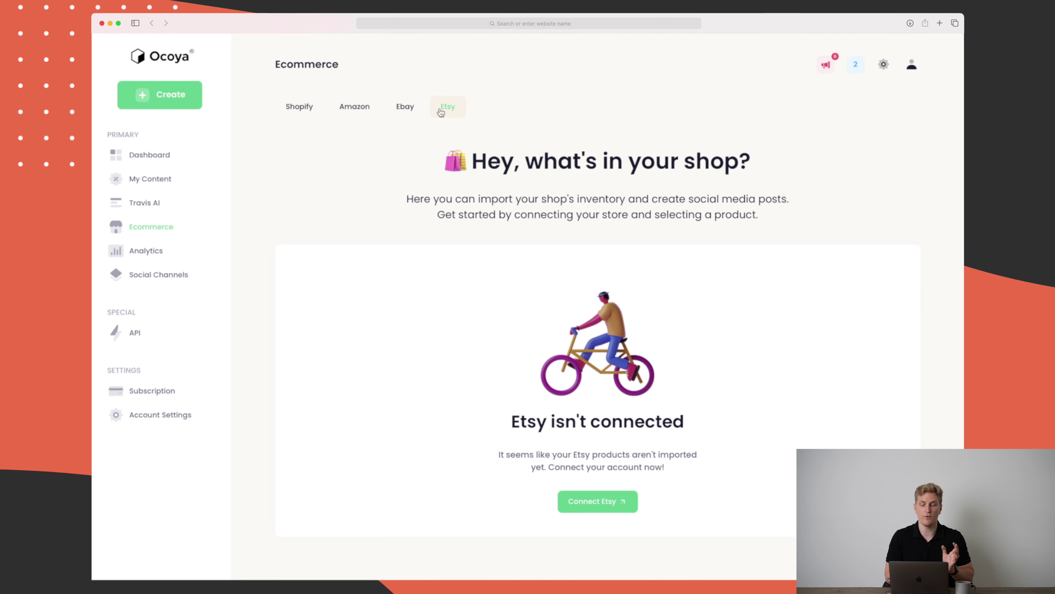
{"action": "left_click", "coordinate": [306, 104]}
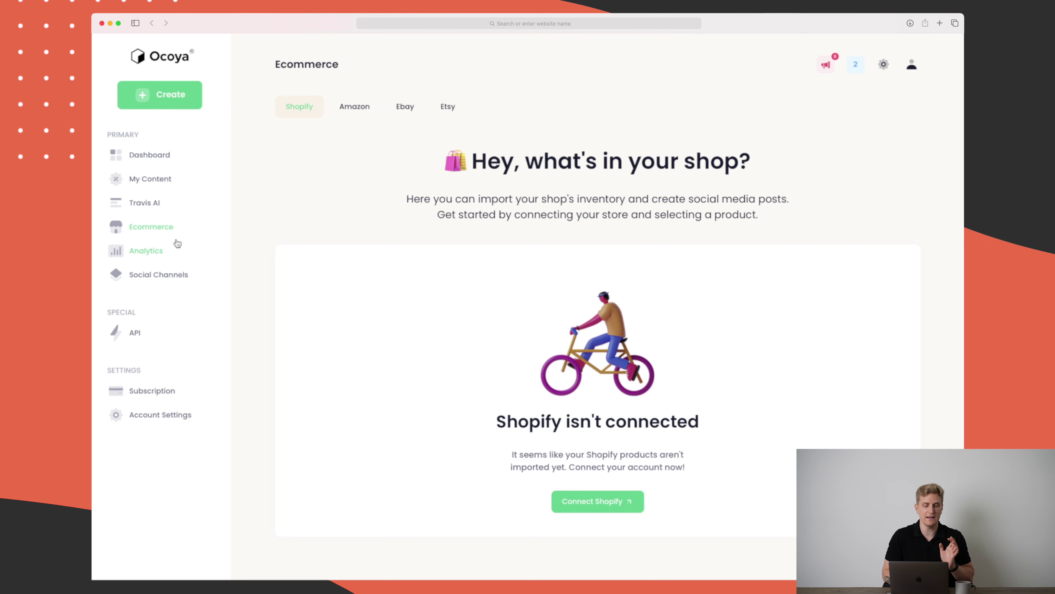
Review the Analytics charts for Hashtags, Shares and Downloads, then go to Social Channels
{"action": "left_click", "coordinate": [170, 246]}
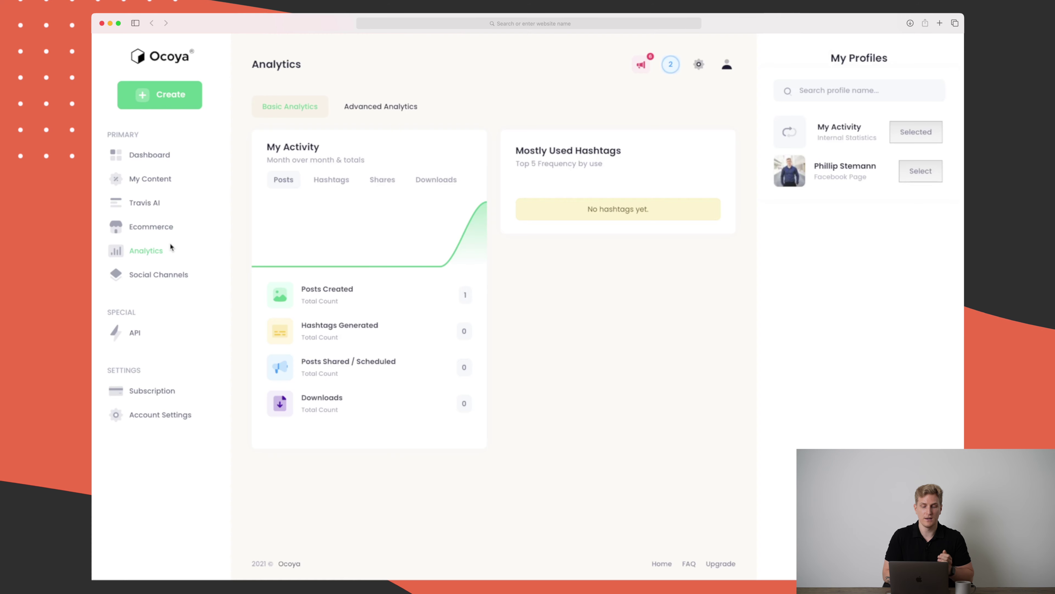
{"action": "mouse_move", "coordinate": [309, 237]}
{"action": "mouse_move", "coordinate": [477, 246]}
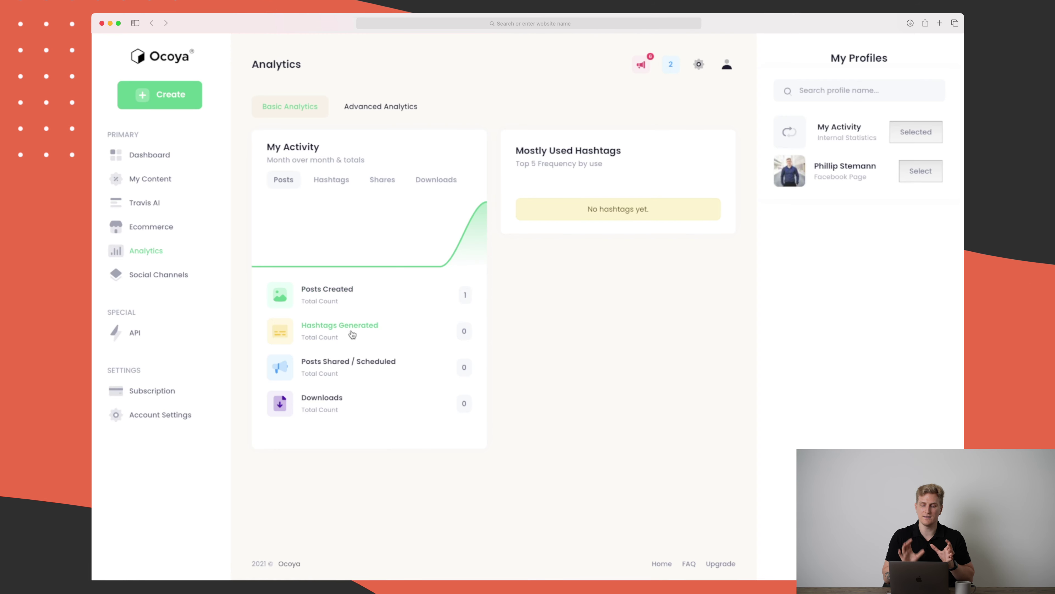
{"action": "mouse_move", "coordinate": [338, 199]}
{"action": "left_click", "coordinate": [332, 180]}
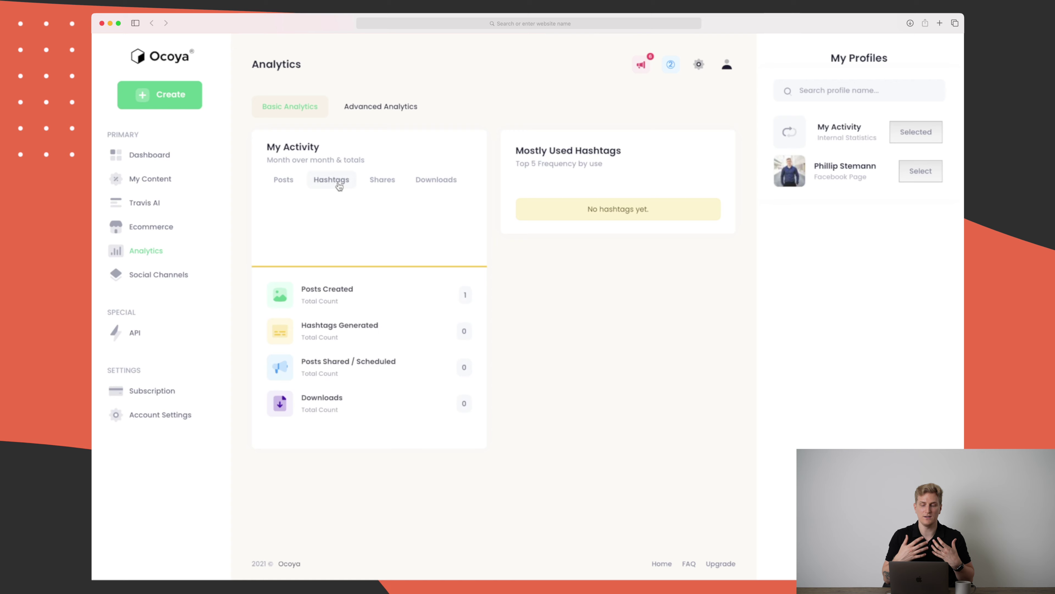
{"action": "left_click", "coordinate": [382, 179]}
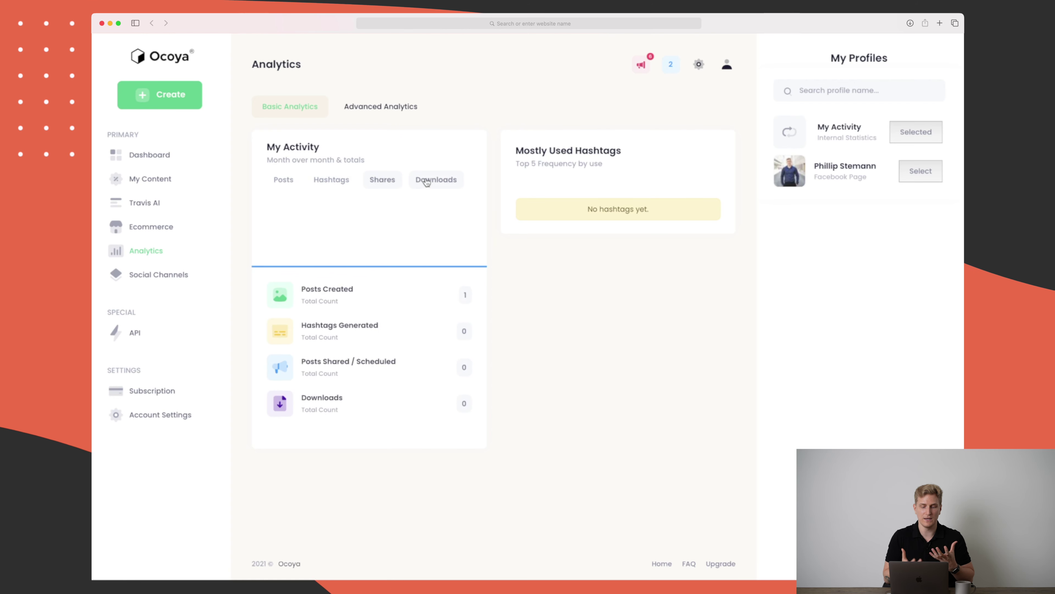
{"action": "left_click", "coordinate": [427, 183]}
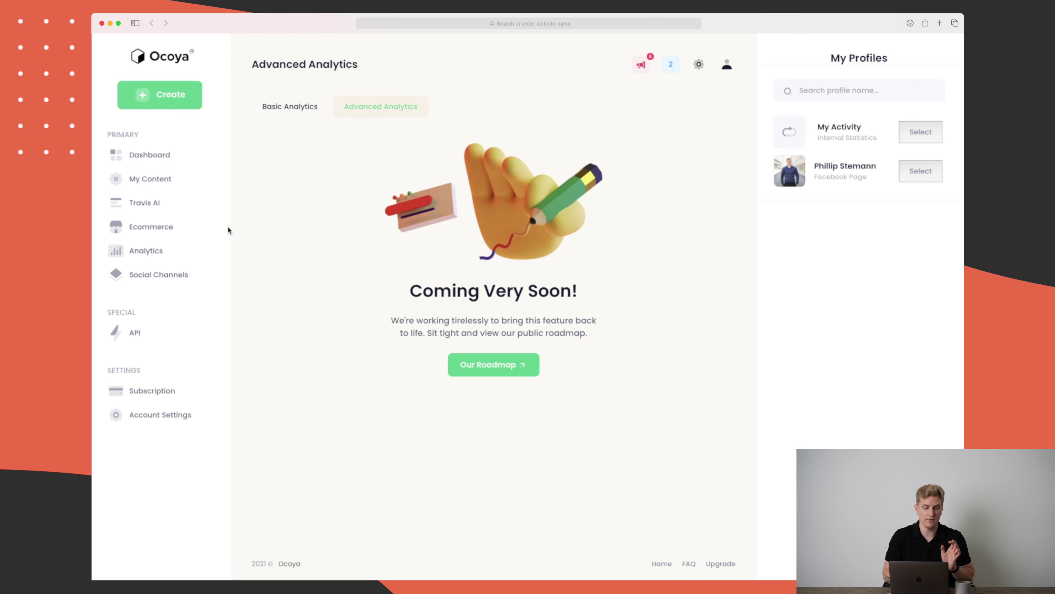
{"action": "left_click", "coordinate": [167, 270]}
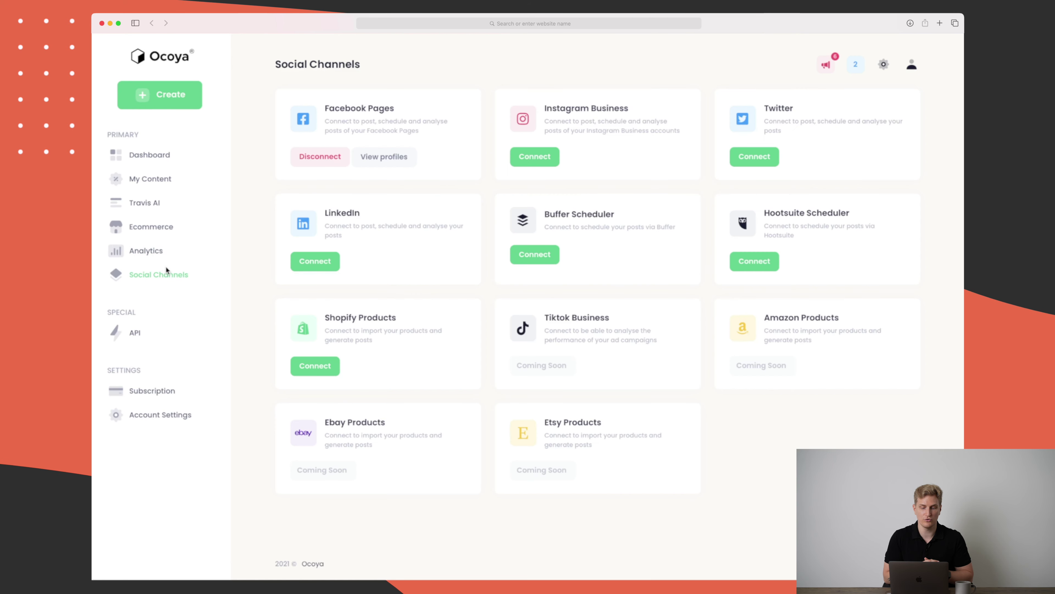